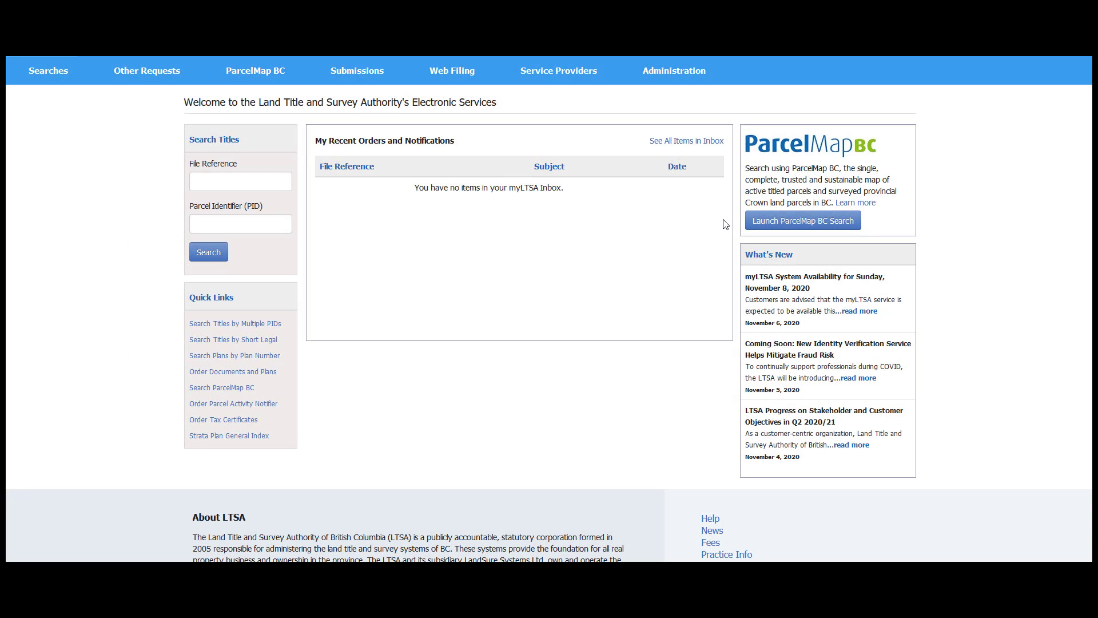
- Go from Submissions through Land Owner Transparency Registry to the LOTR Filing Service page
left_click(370, 64)
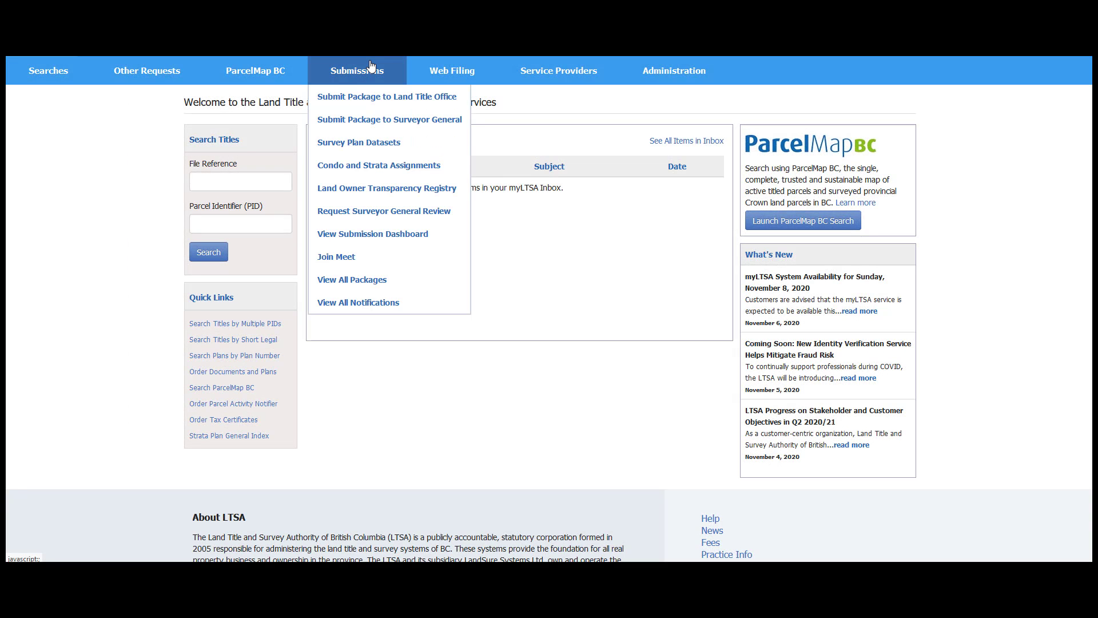
left_click(353, 203)
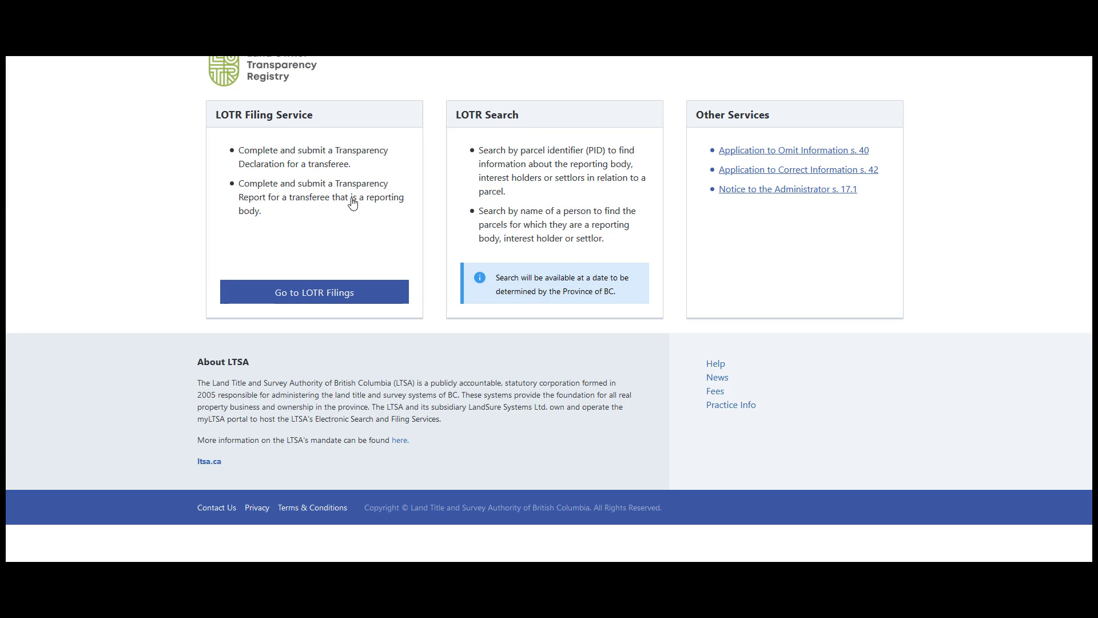
scroll(353, 203, "up", 2)
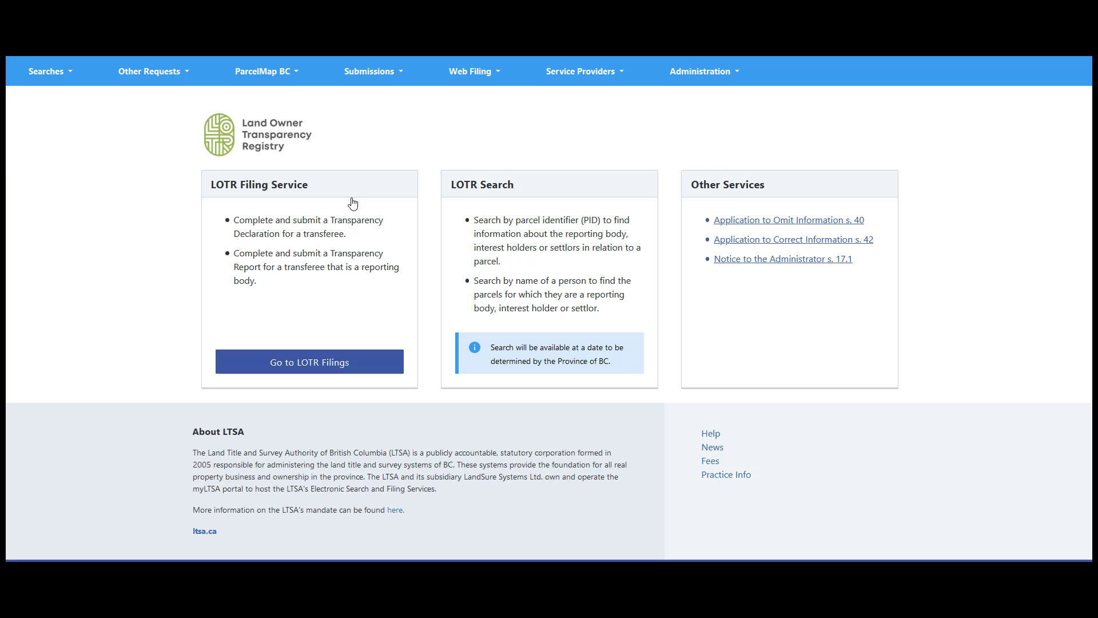
left_click(309, 363)
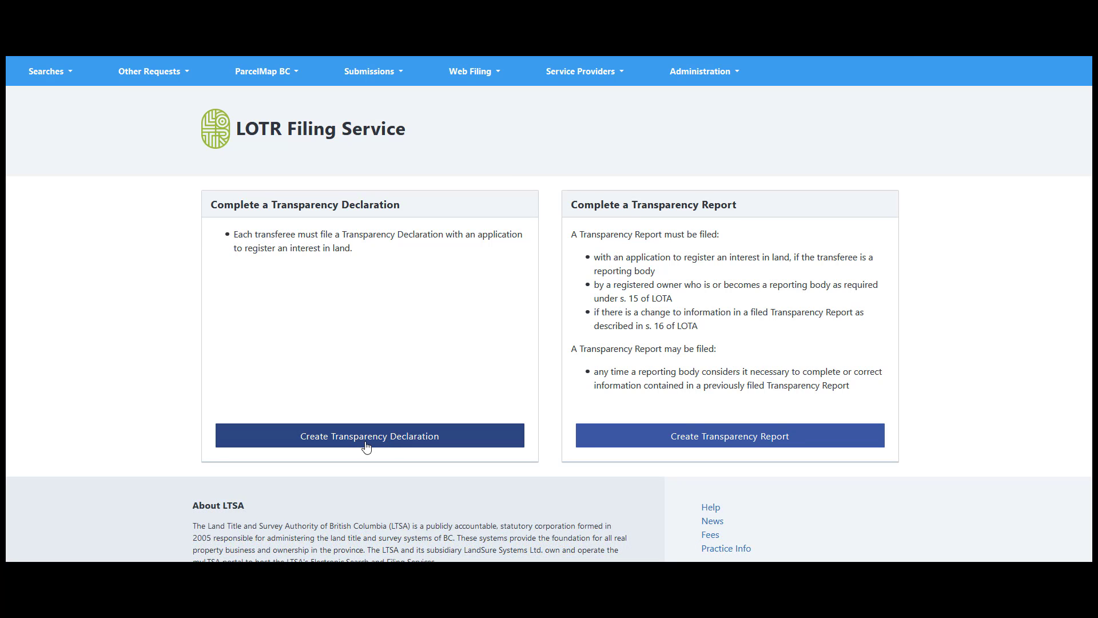
- Create a Transparency Declaration with file reference 'LOTR Tutorial' and PID 000-000-035
left_click(366, 446)
scroll(412, 446, "down", 4)
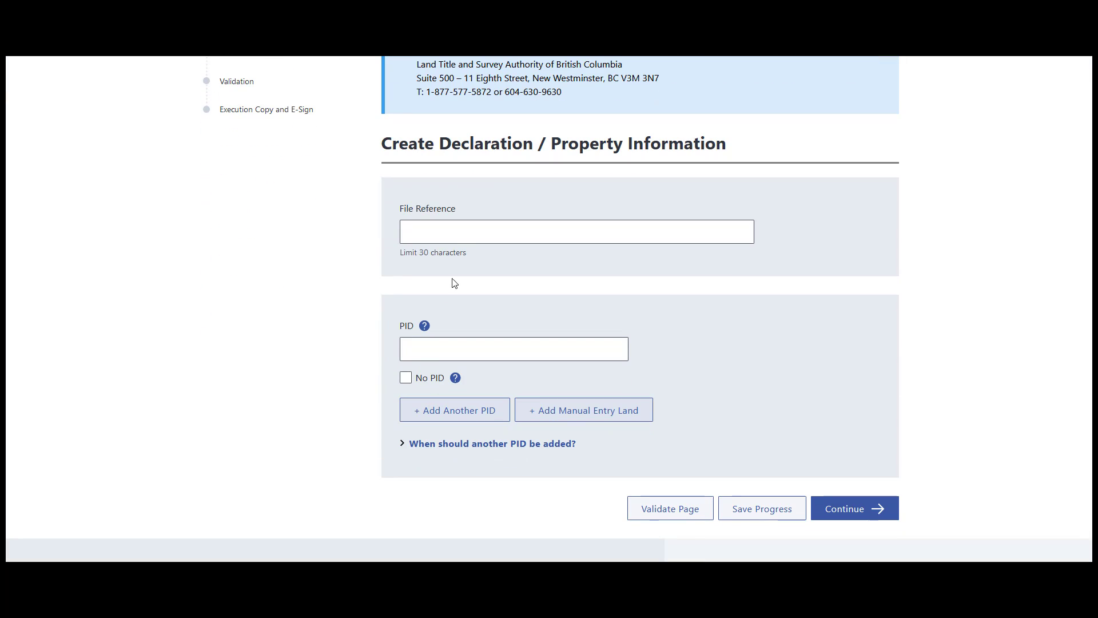
left_click(459, 234)
type("LOTR Tutorial")
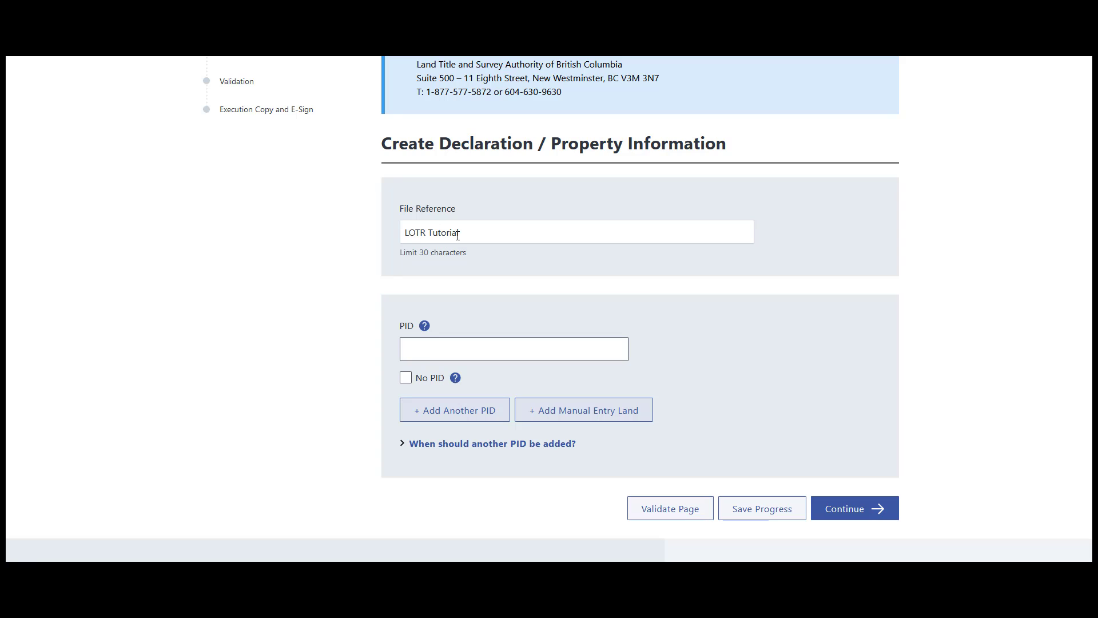
left_click(486, 346)
type("000-000-035")
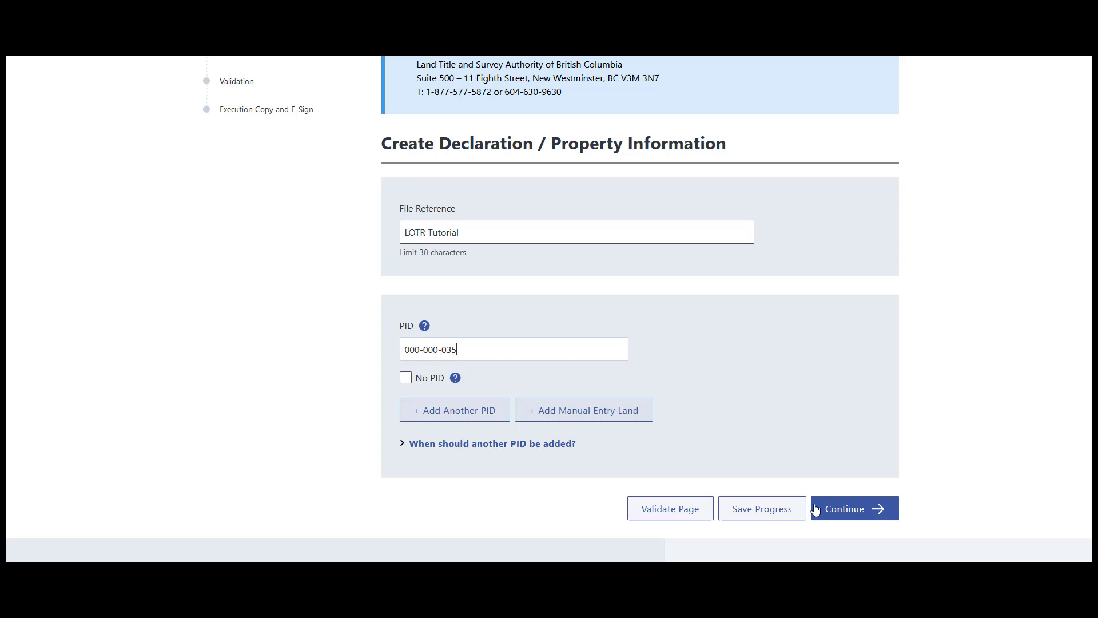
left_click(827, 511)
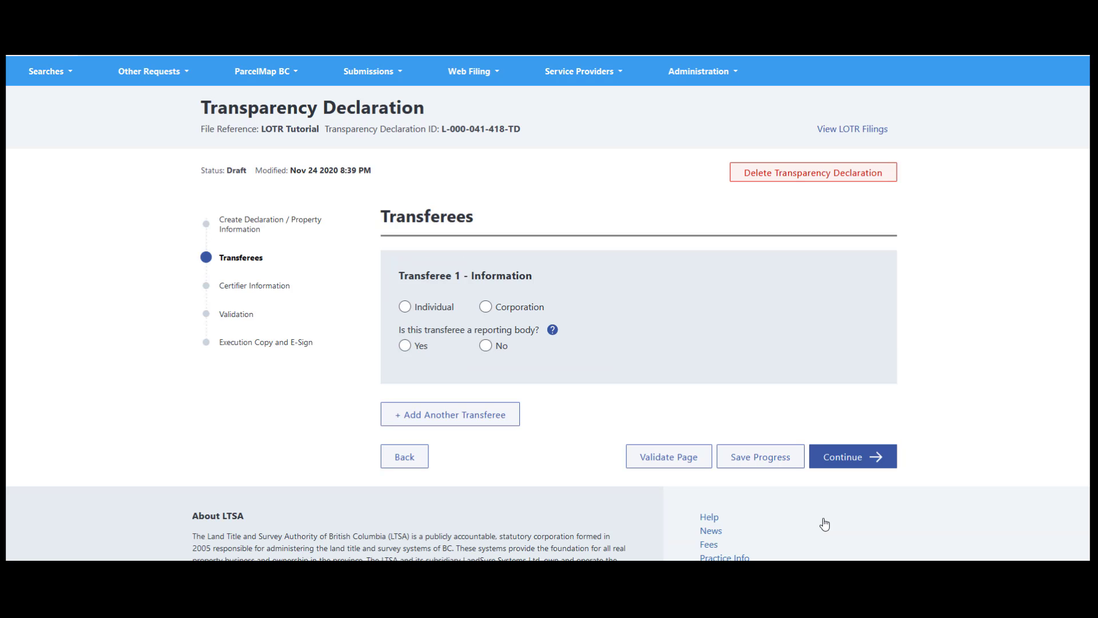
- Add an individual transferee with last and given names, not a reporting body, and save progress
left_click(405, 307)
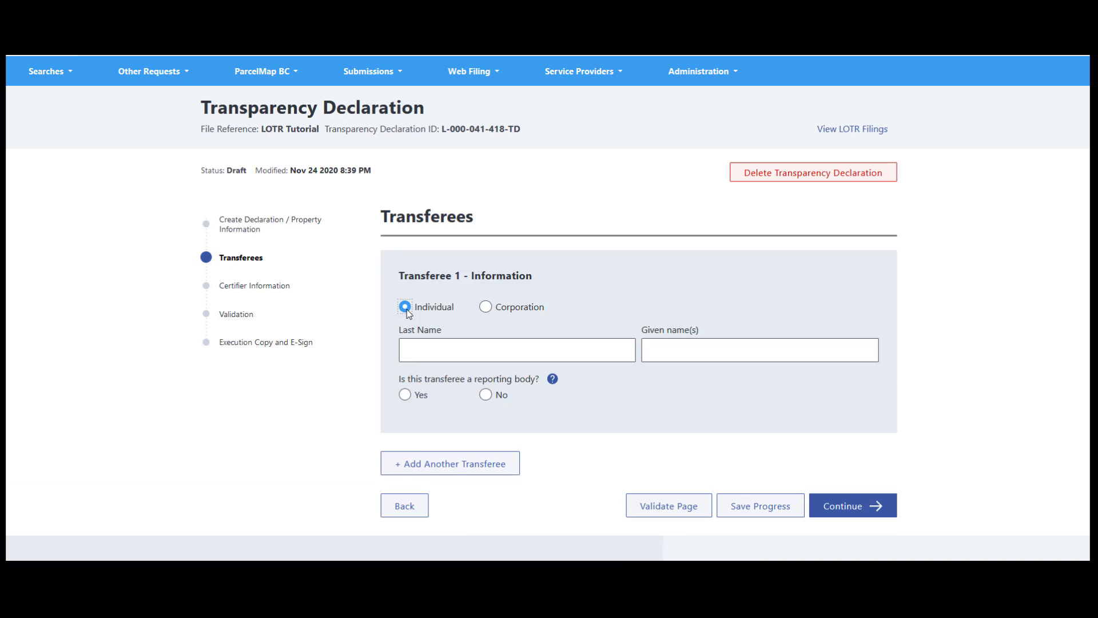
left_click(439, 344)
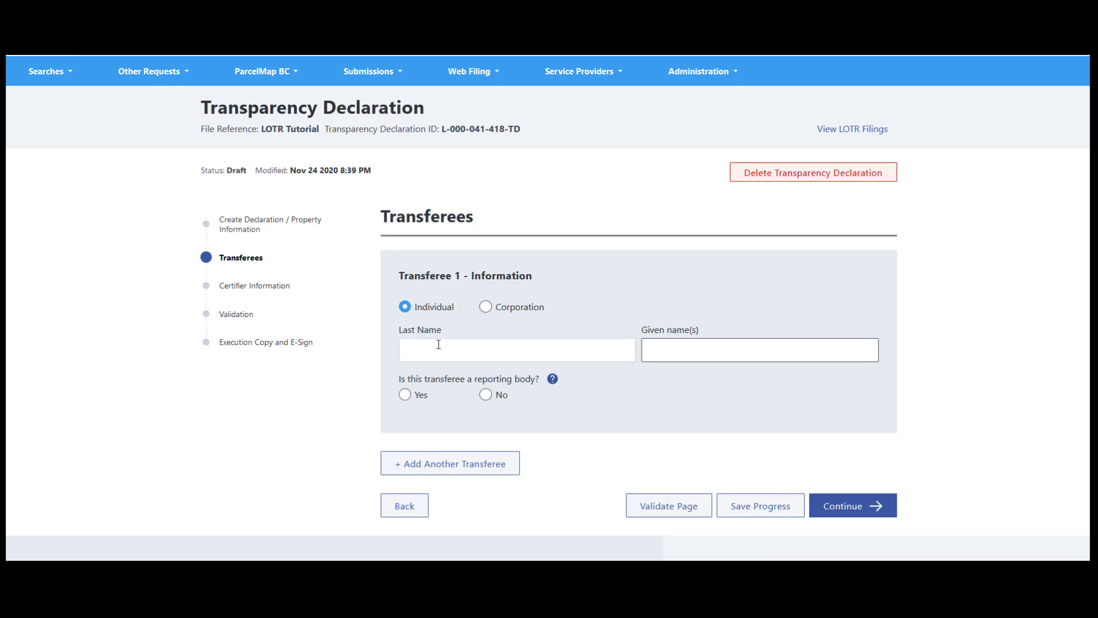
type("Smith")
key("Tab")
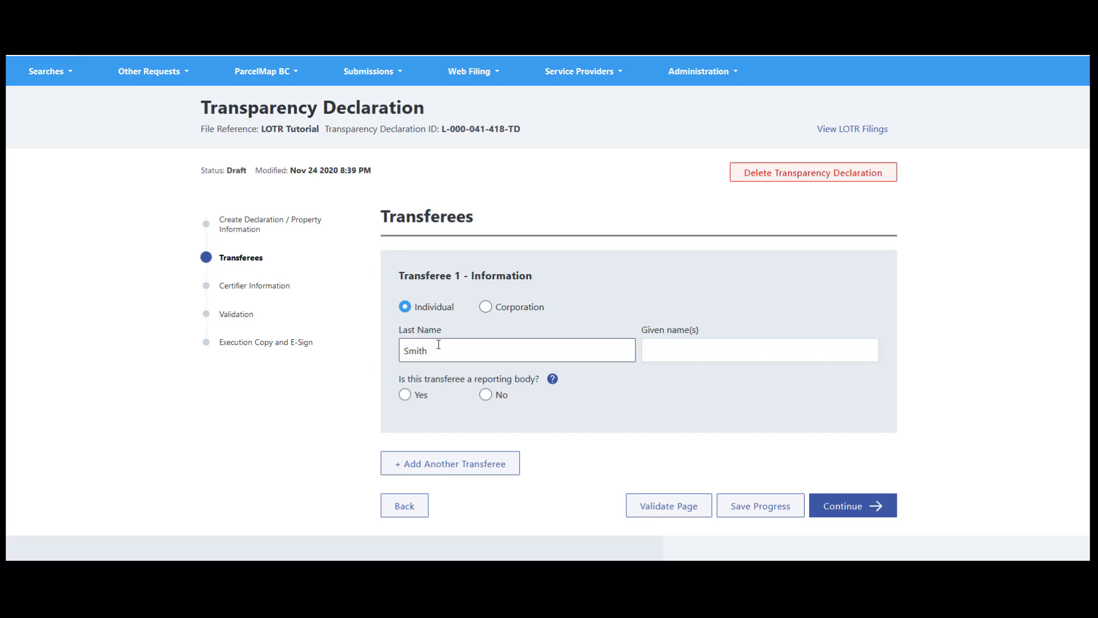
type("John")
left_click(487, 399)
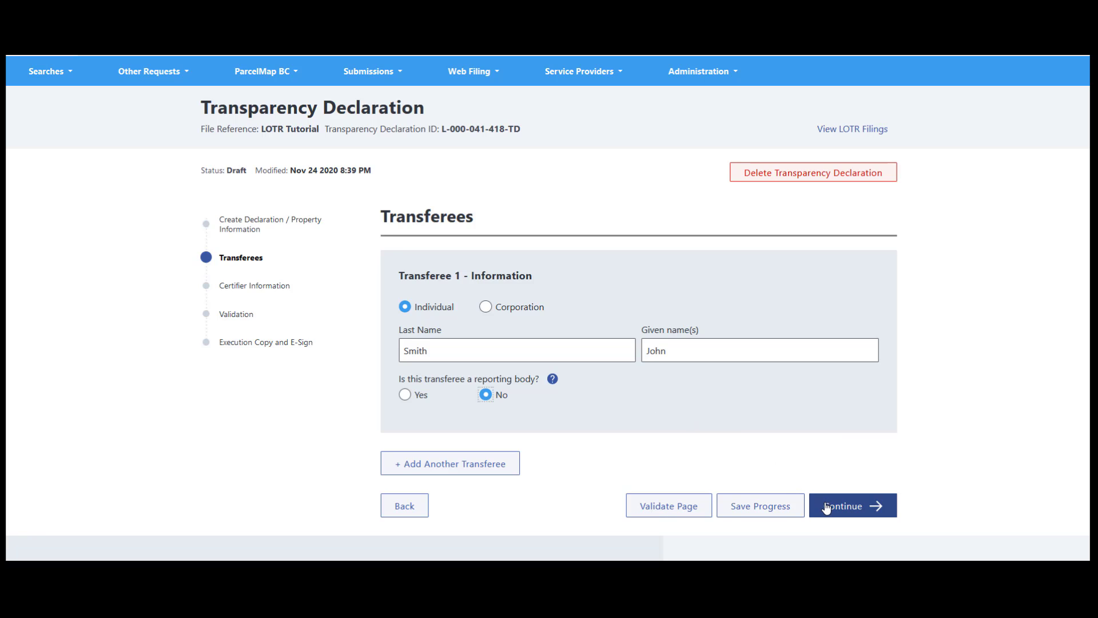
left_click(769, 517)
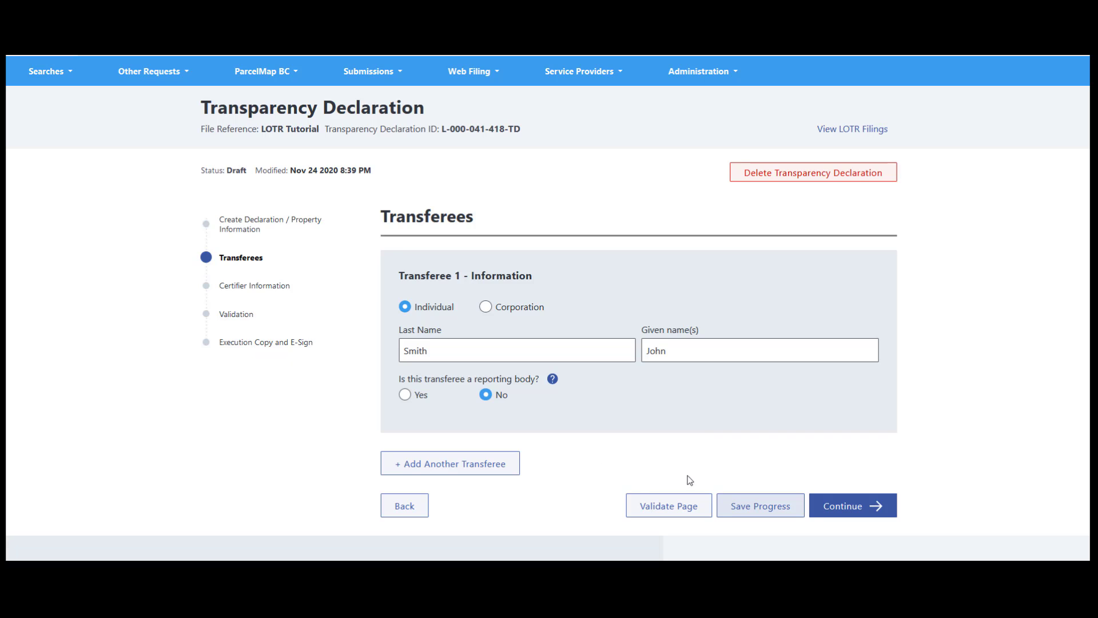
- Enter the certifier's last and given names and pick Nov 12, 2020 as certification date
left_click(853, 510)
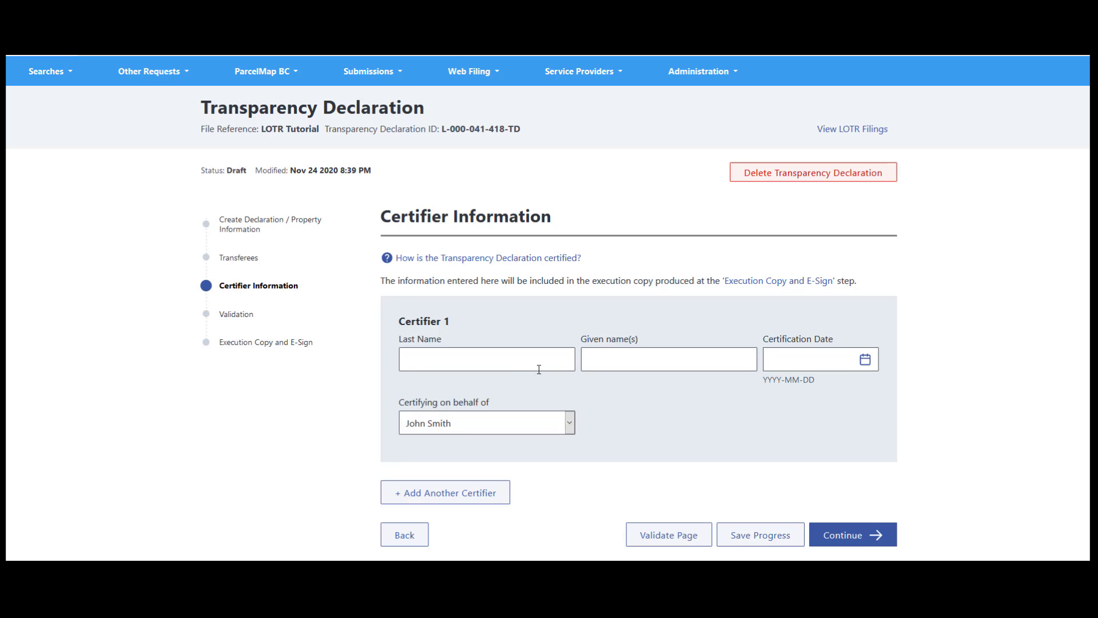
left_click(522, 365)
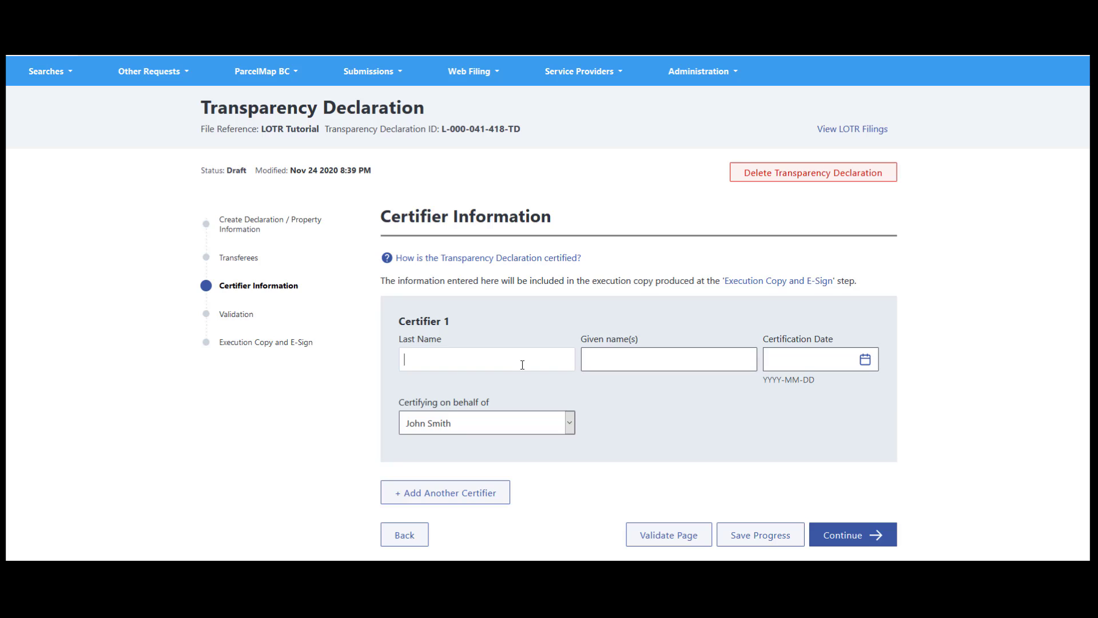
type("Smith")
key("Tab")
type("Jane")
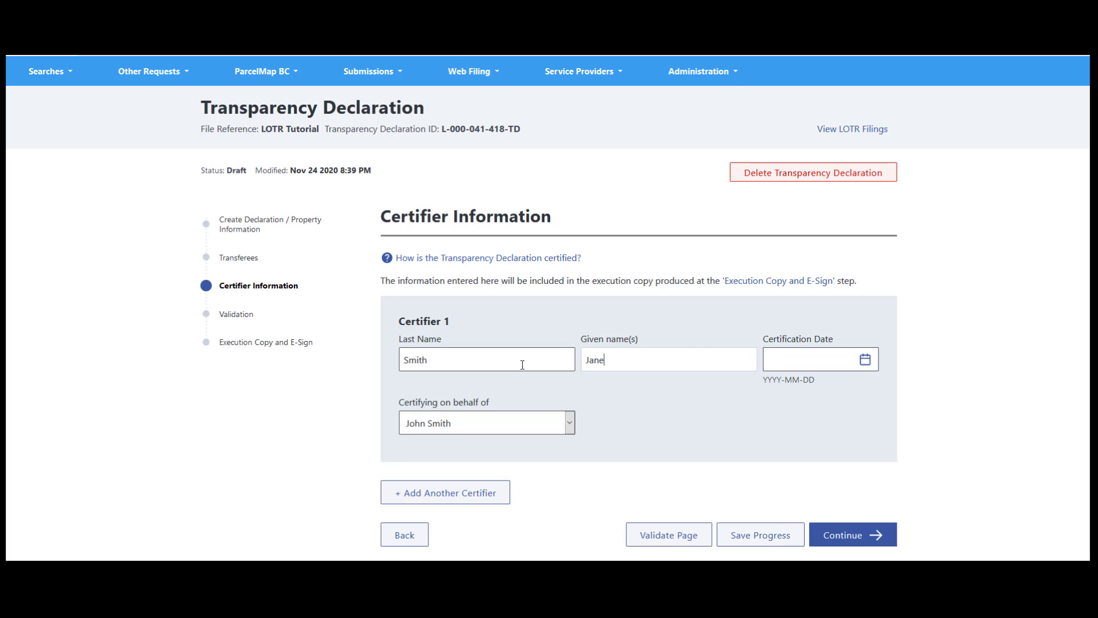
key("Tab")
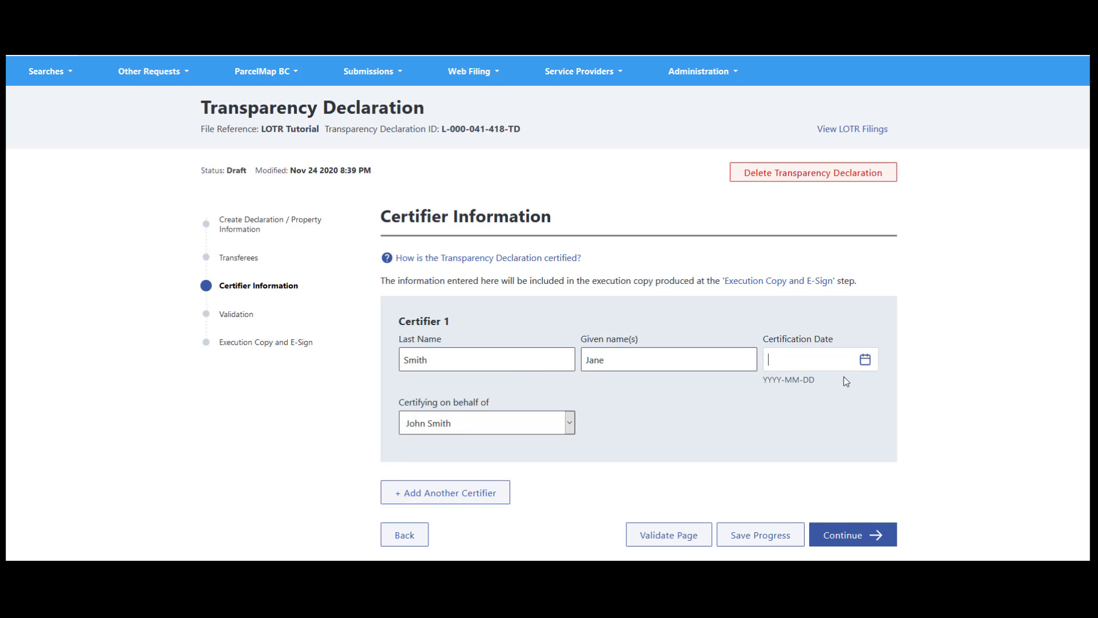
left_click(865, 359)
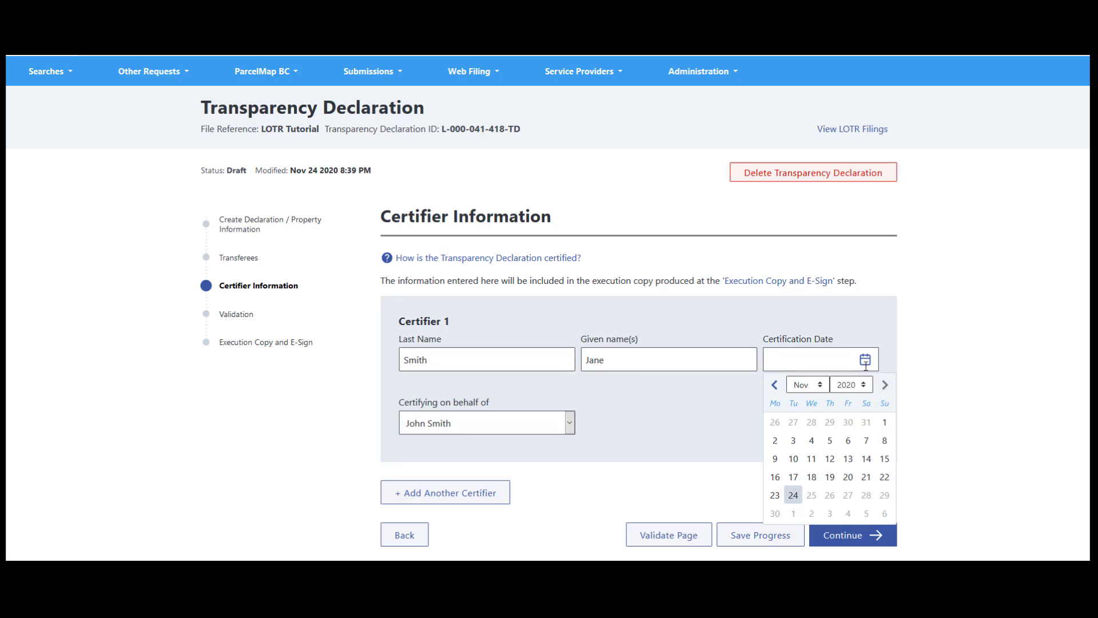
left_click(829, 459)
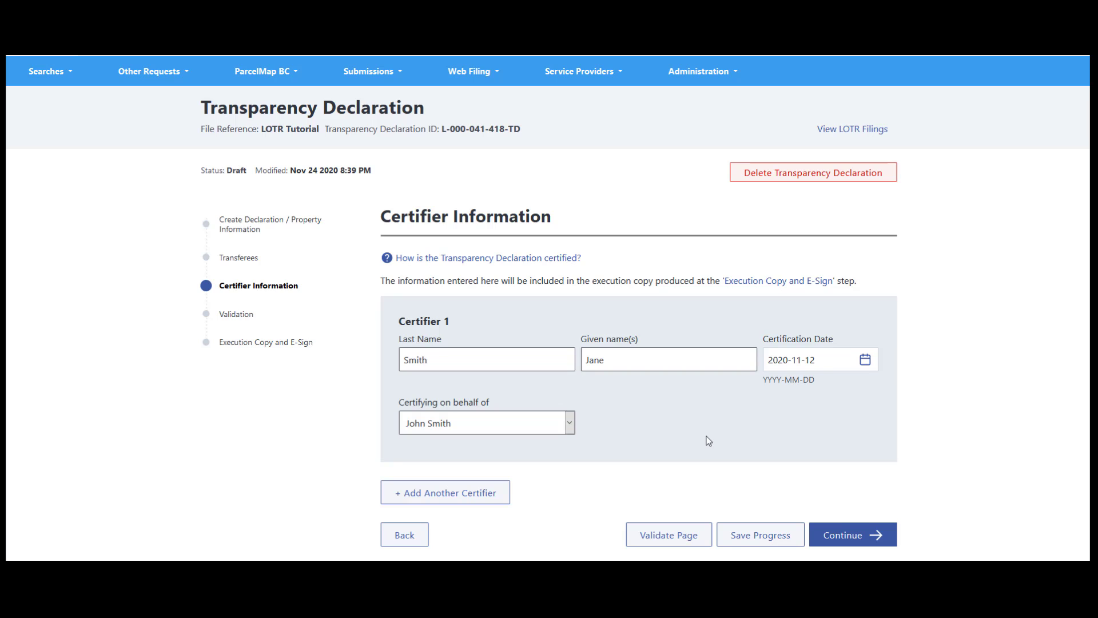
- Run validation, review the clean summary, and continue to Execution Copy and E-Sign
left_click(847, 540)
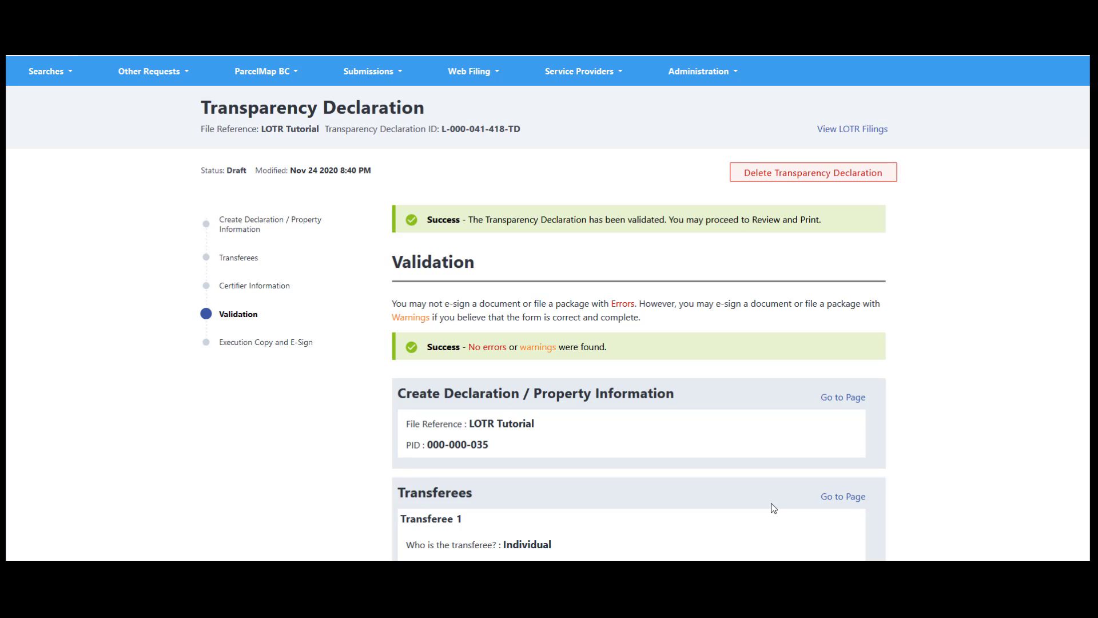
scroll(773, 508, "down", 6)
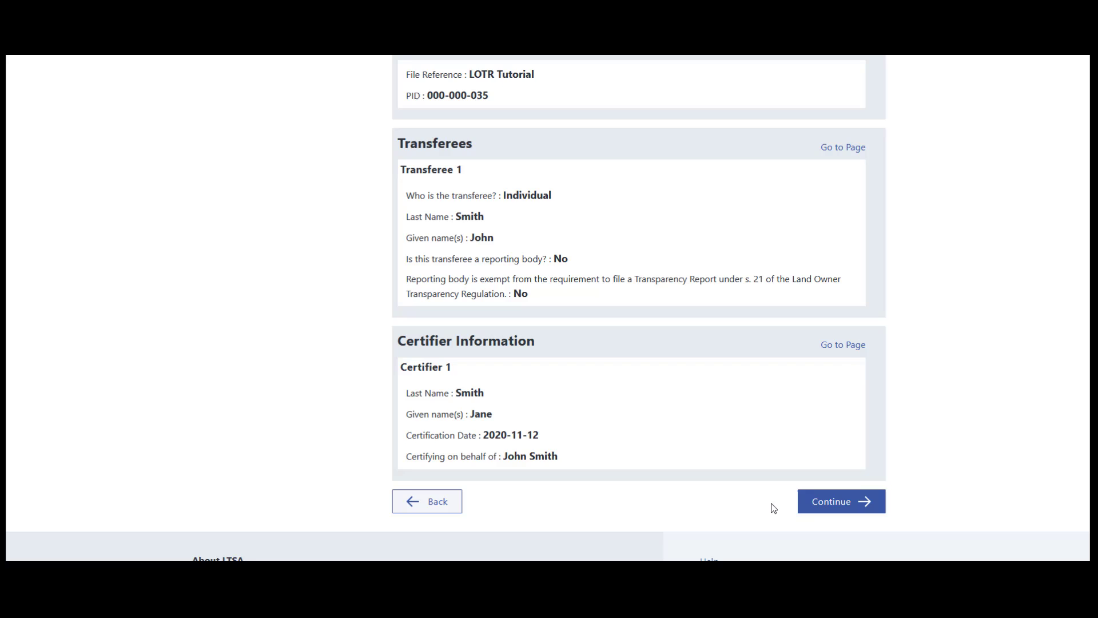
scroll(773, 508, "down", 1)
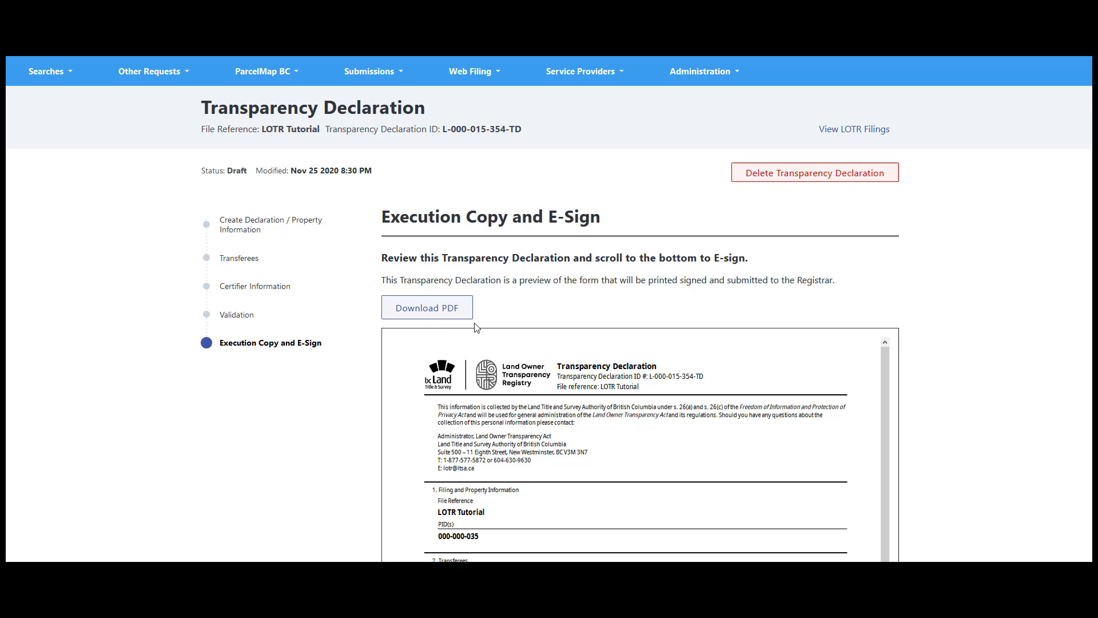
- Save the declaration's execution copy as a PDF and dismiss the download prompt
left_click(435, 310)
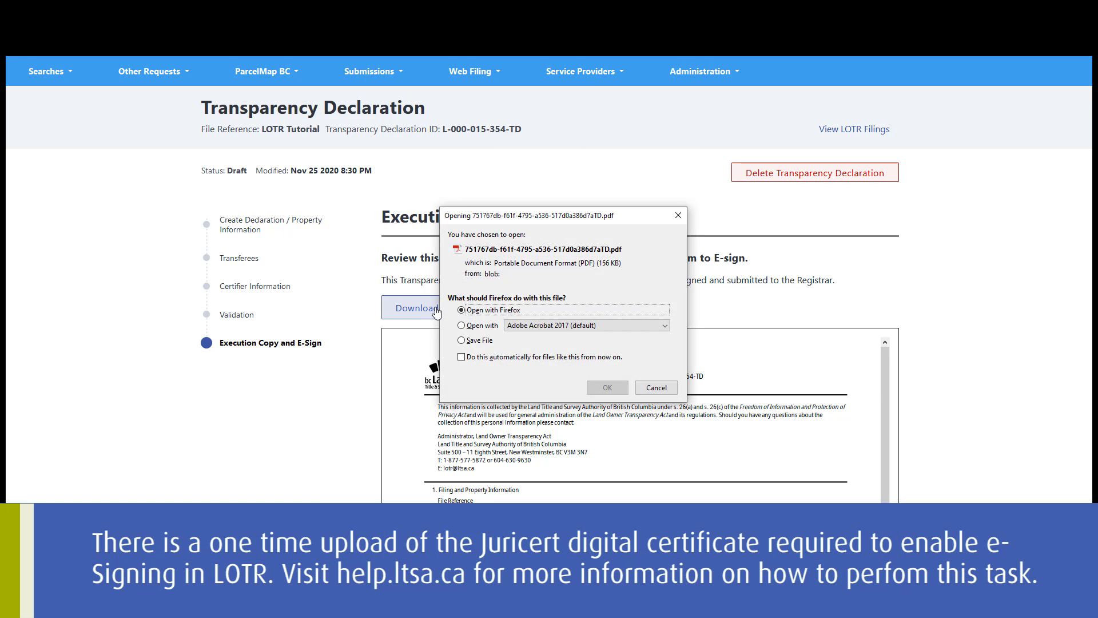
left_click(476, 341)
left_click(608, 388)
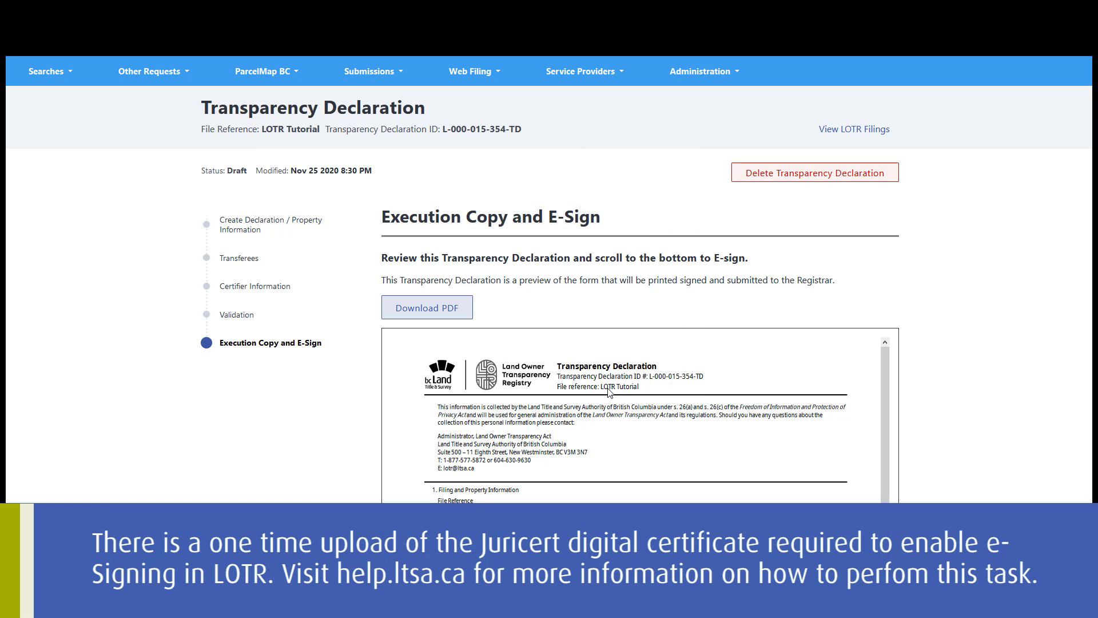
- E-sign the declaration using the Juricert certificate password after agreeing to the certification statement
scroll(669, 403, "down", 3)
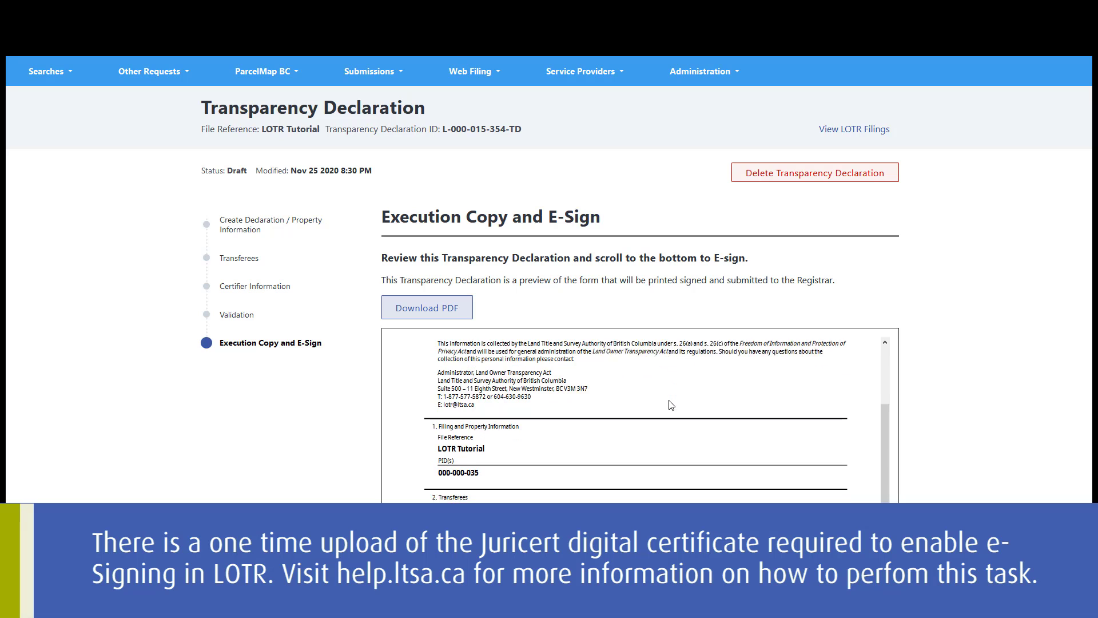
scroll(935, 395, "down", 10)
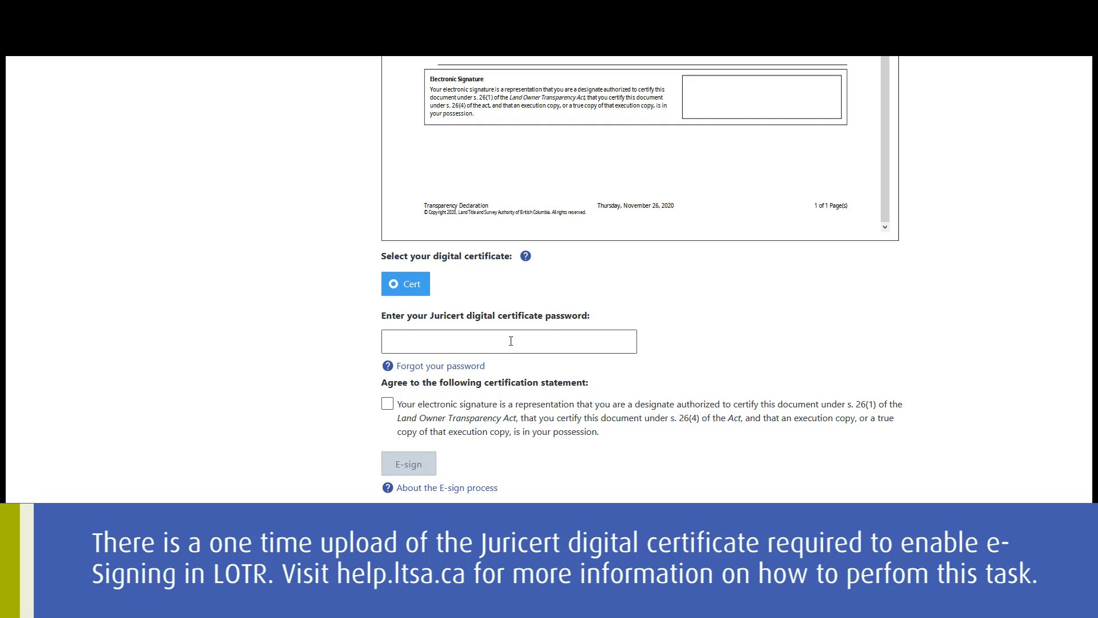
left_click(511, 341)
key("ctrl+v")
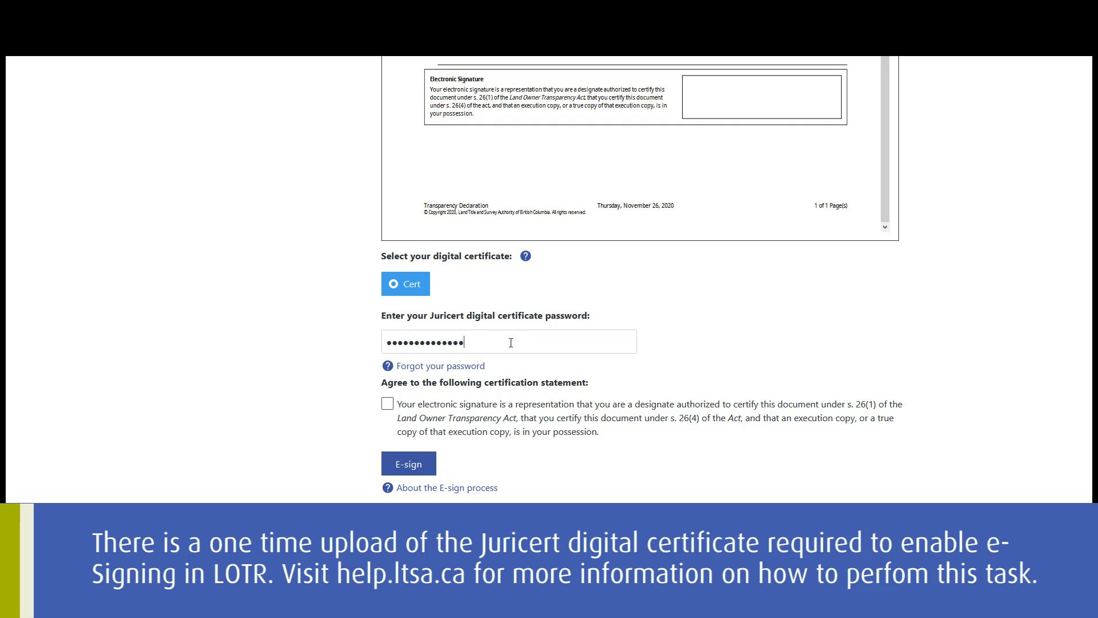
left_click(387, 404)
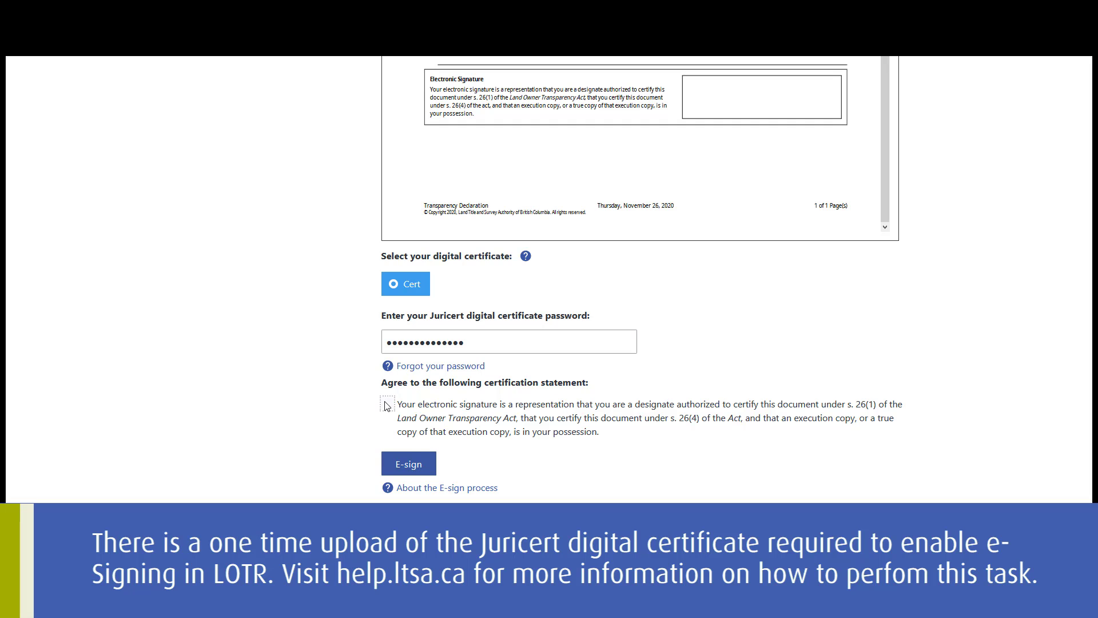
left_click(409, 465)
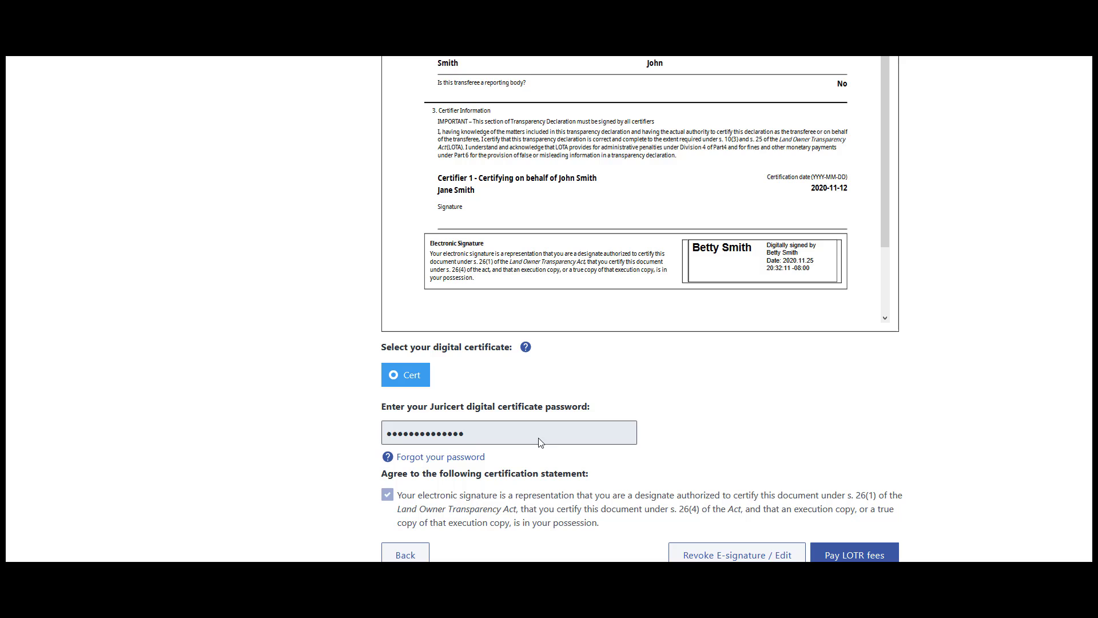
- Void the e-signature for editing, then re-sign with the Juricert certificate password
scroll(551, 452, "down", 2)
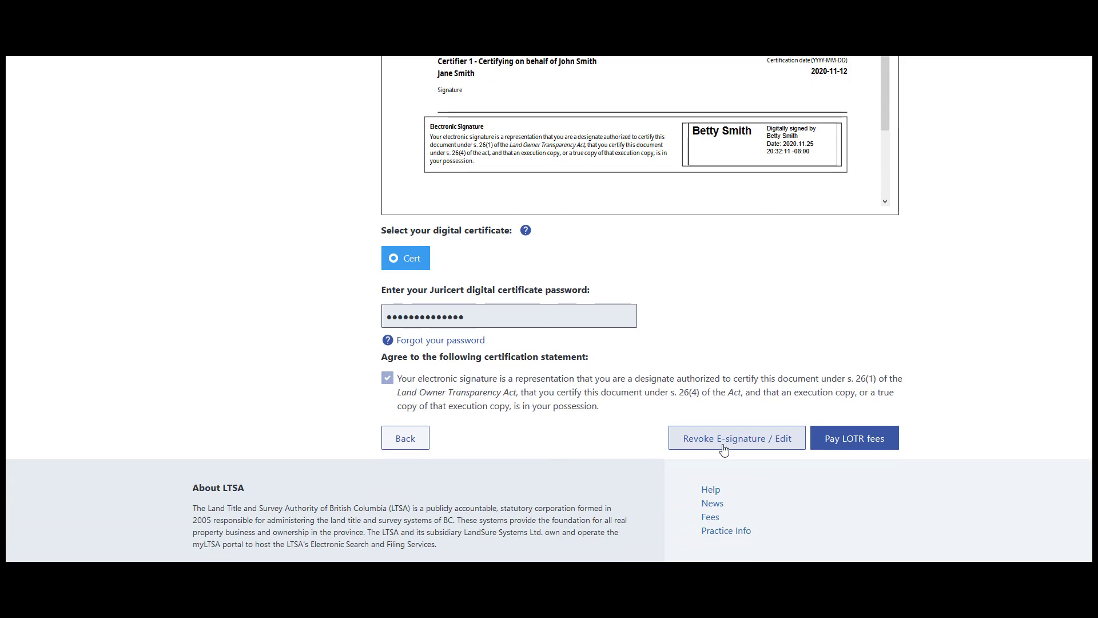
left_click(724, 449)
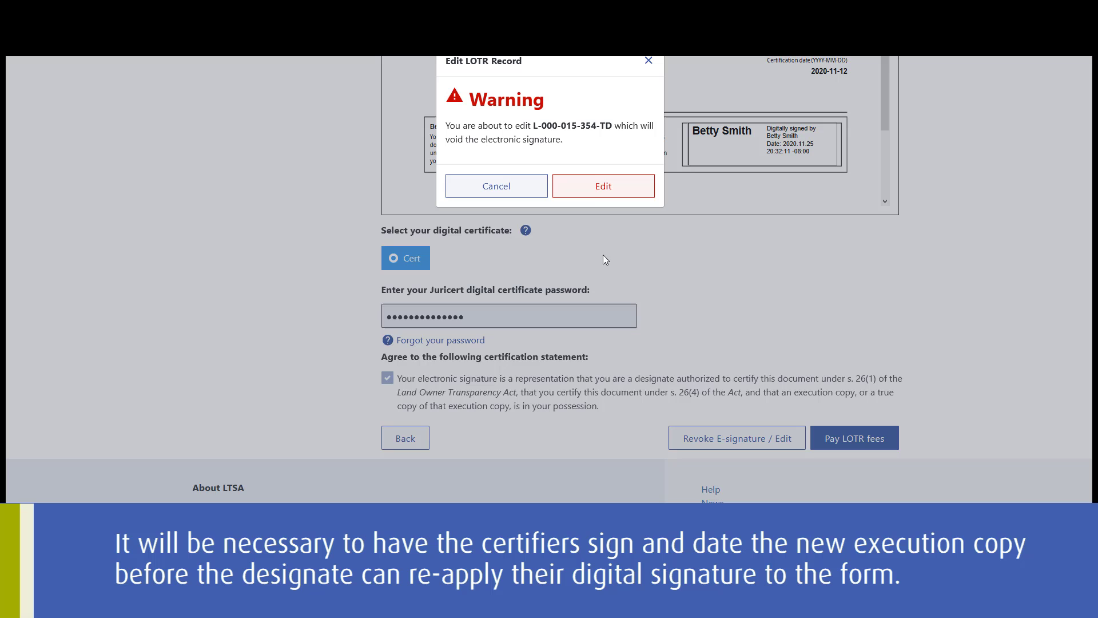
left_click(596, 195)
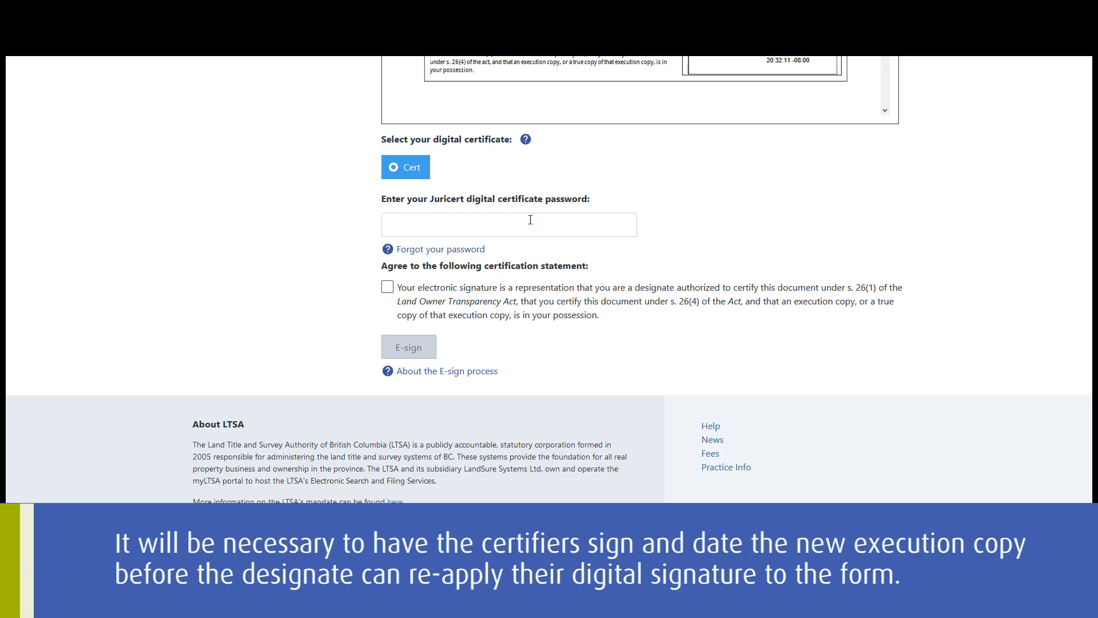
key("ctrl+v")
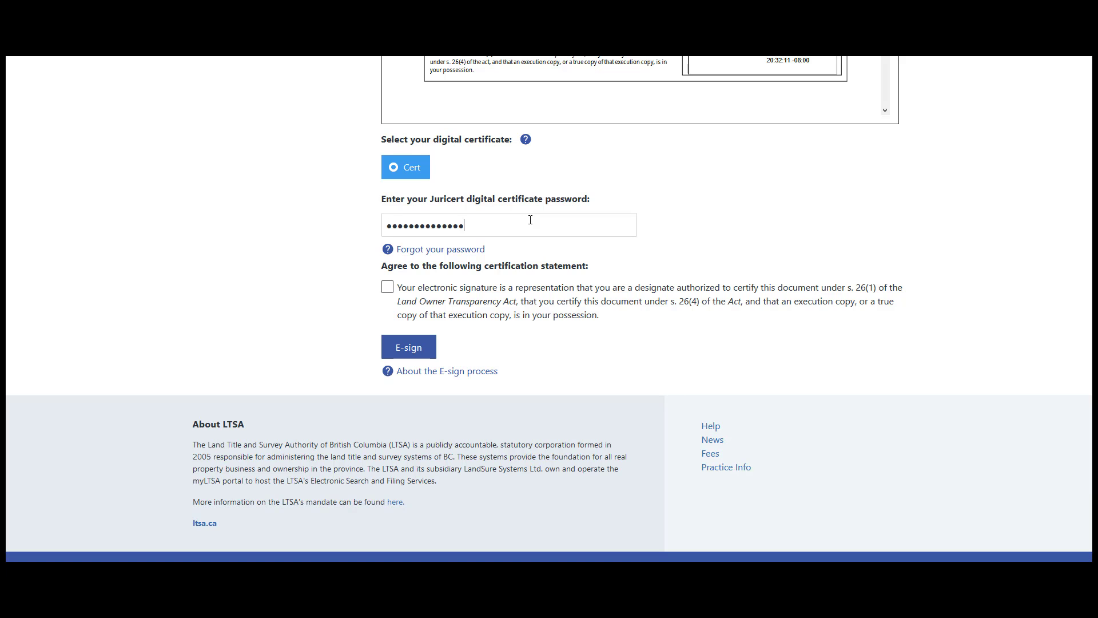
left_click(387, 287)
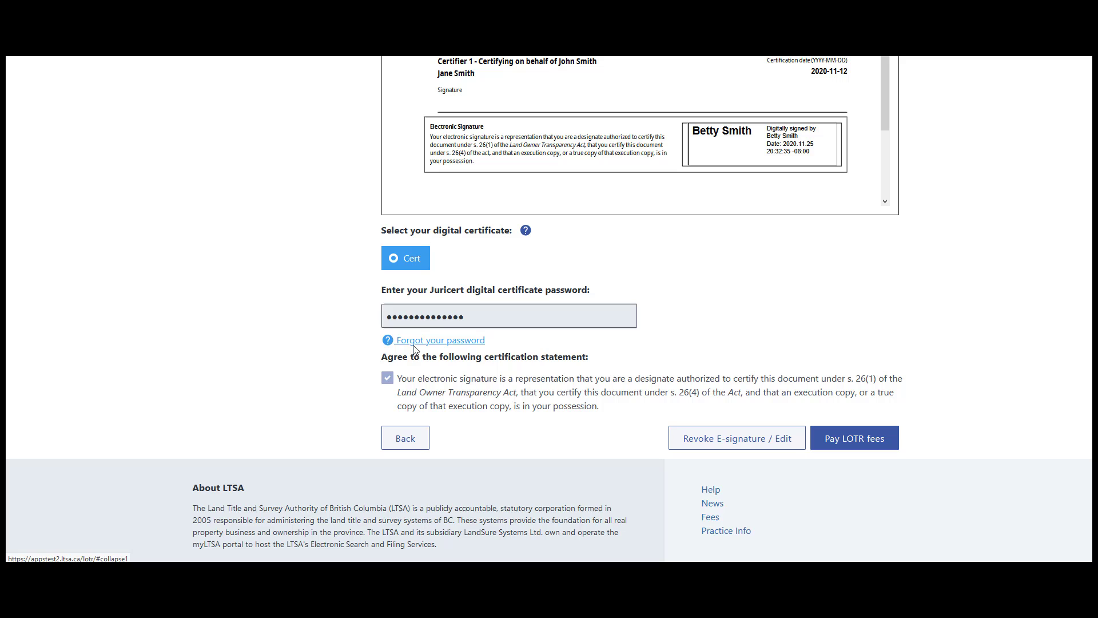
- Pay the LOTR fees, then select the LOTR number and the declaration ID in the header
left_click(835, 450)
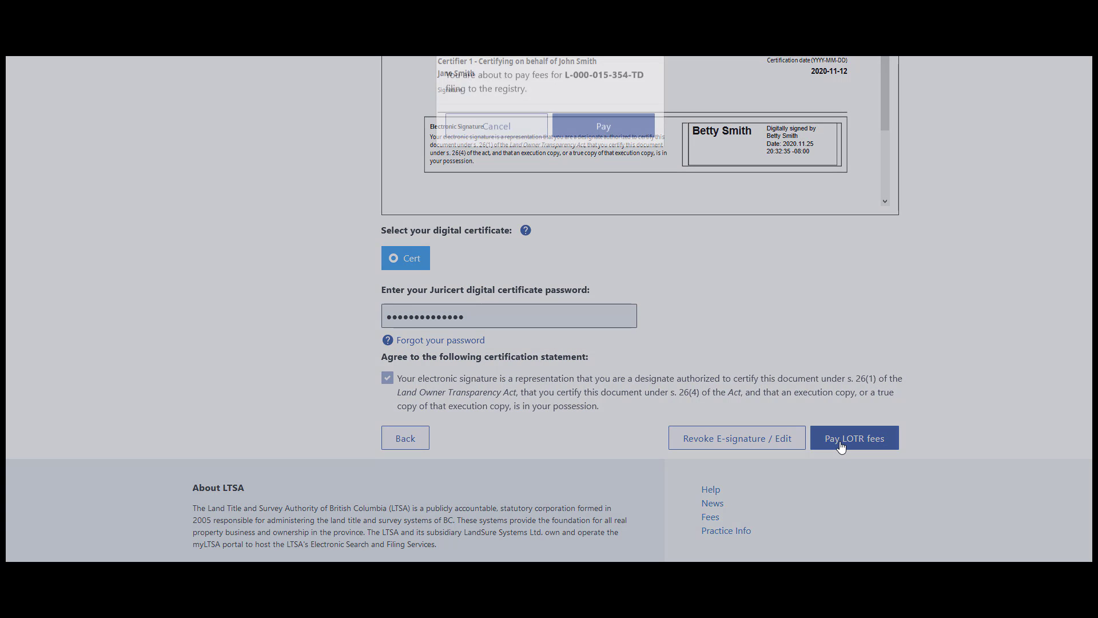
left_click(613, 156)
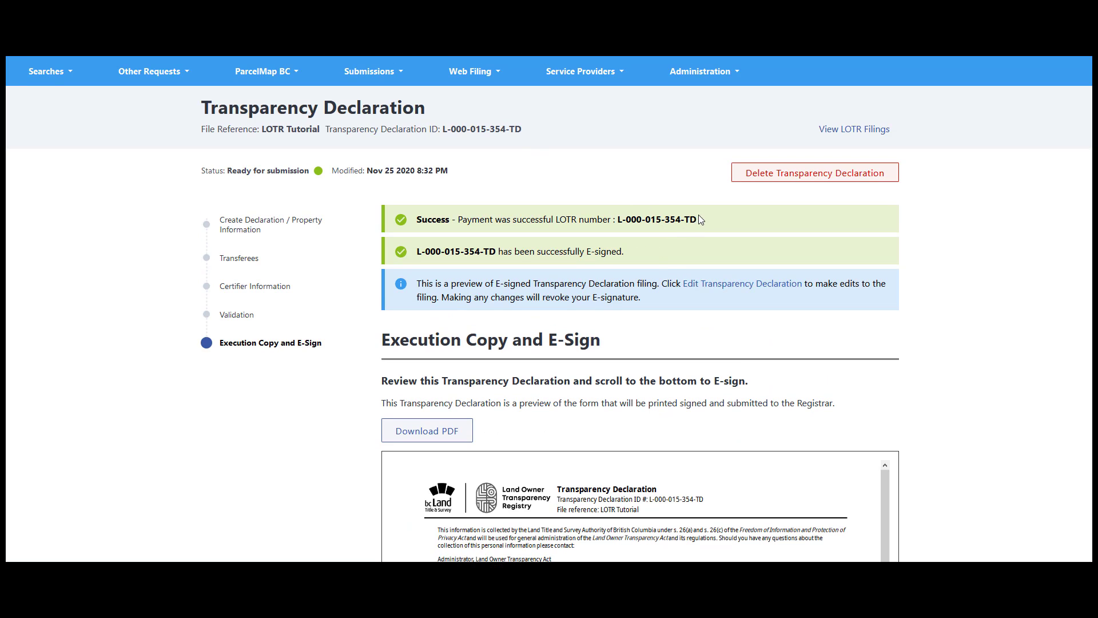
left_click_drag(698, 219, 616, 230)
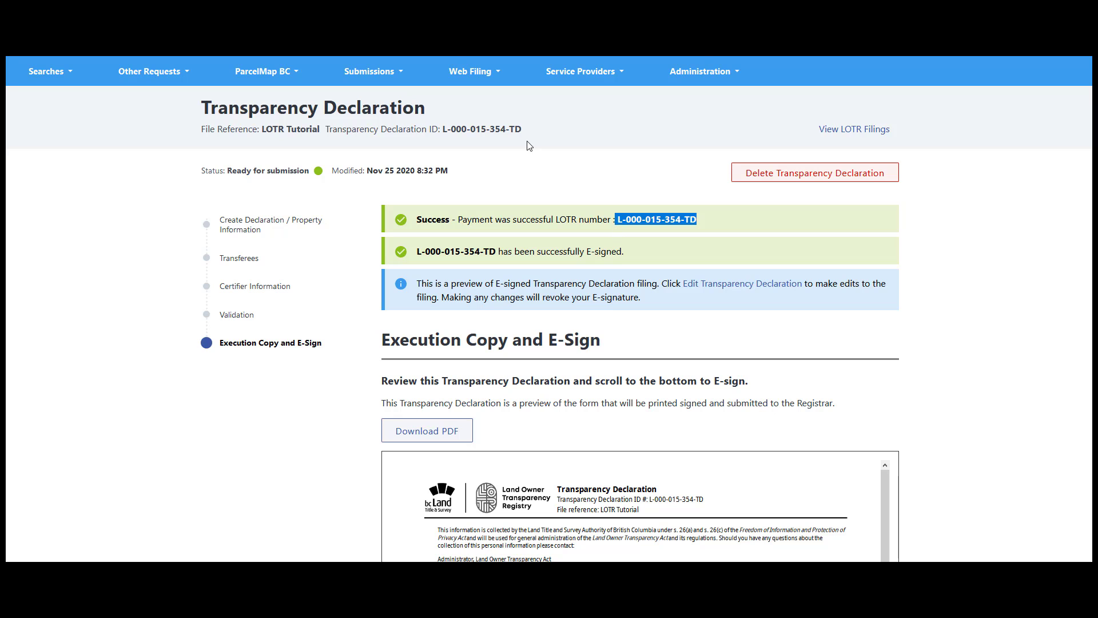
left_click_drag(522, 130, 442, 135)
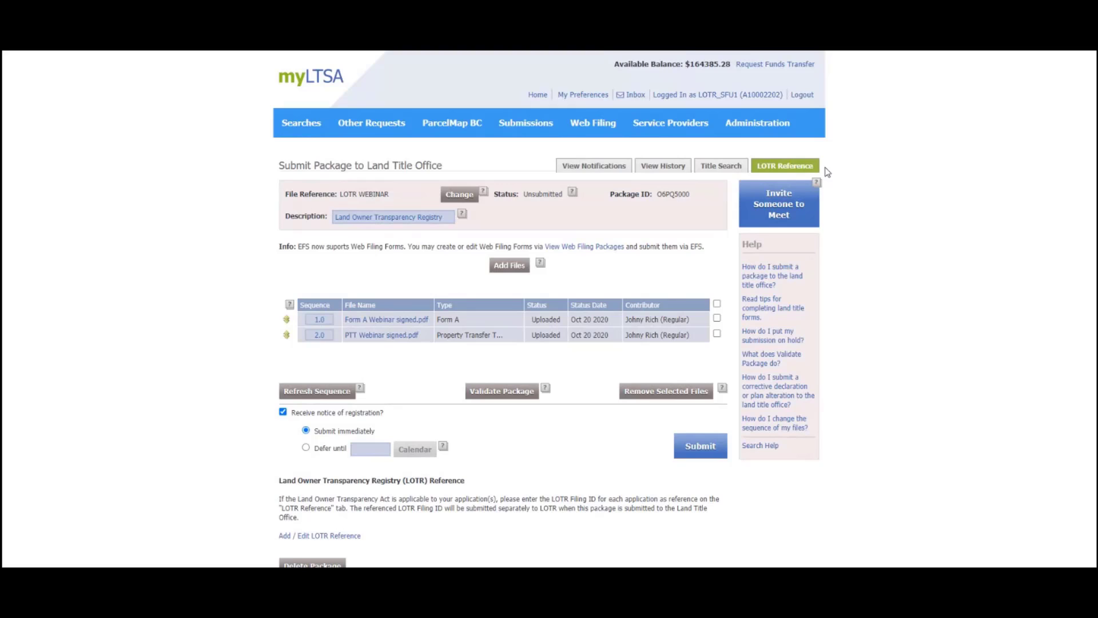
- Add L-000-690-131-TD as the LOTR reference for Form A Webinar signed.pdf
left_click(777, 170)
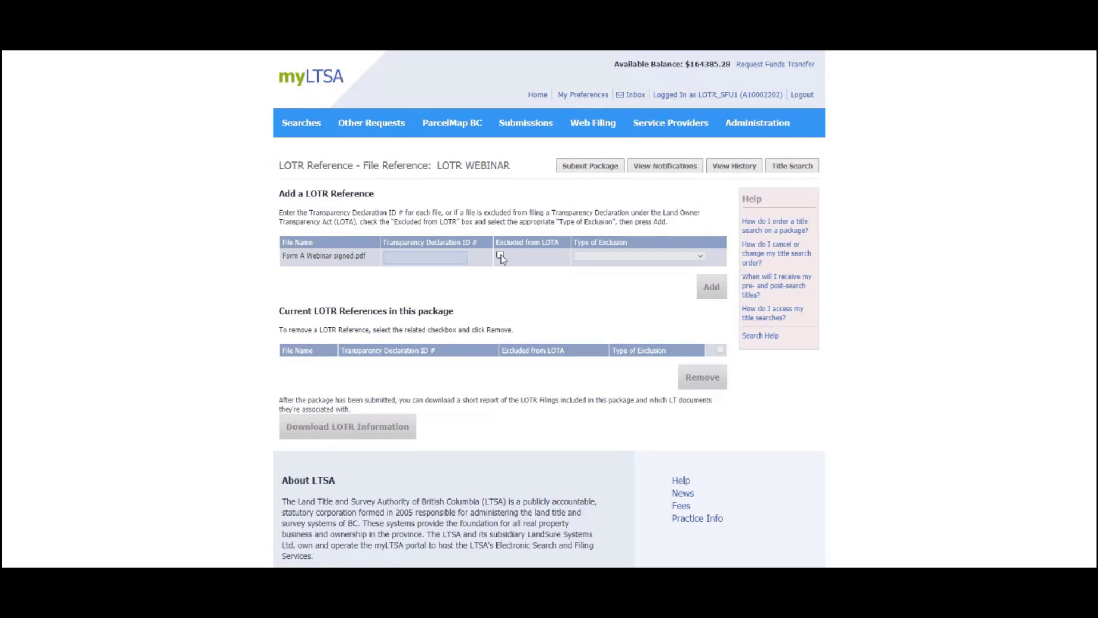
left_click(421, 257)
type("L-000-690-131-TE")
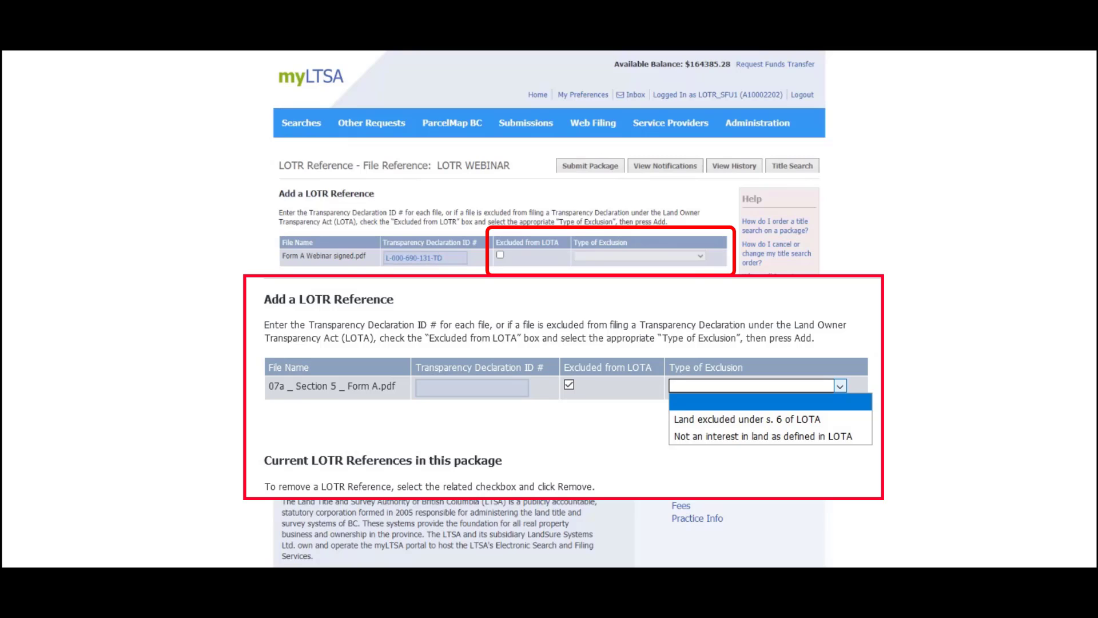
left_click(716, 291)
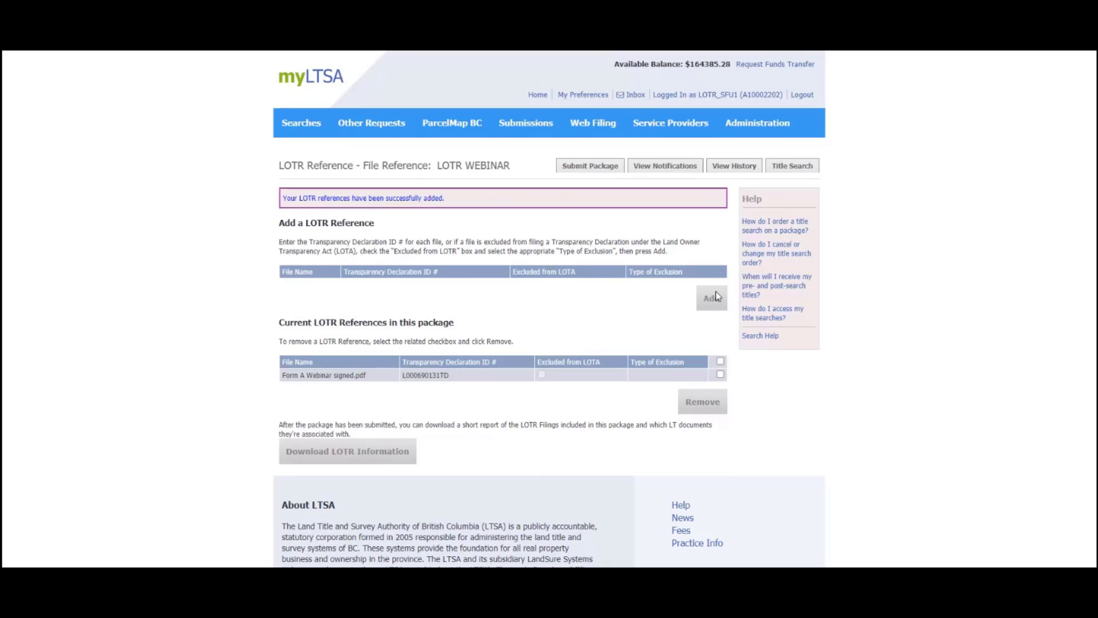
- Validate the package and submit it to the Land Title Office
left_click(577, 167)
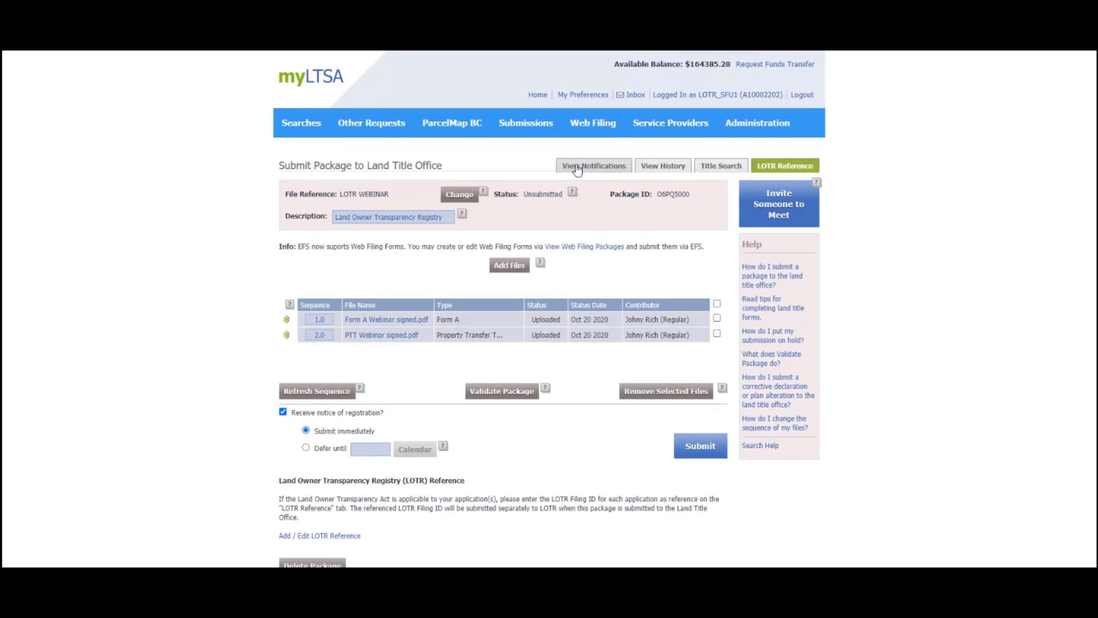
left_click(518, 394)
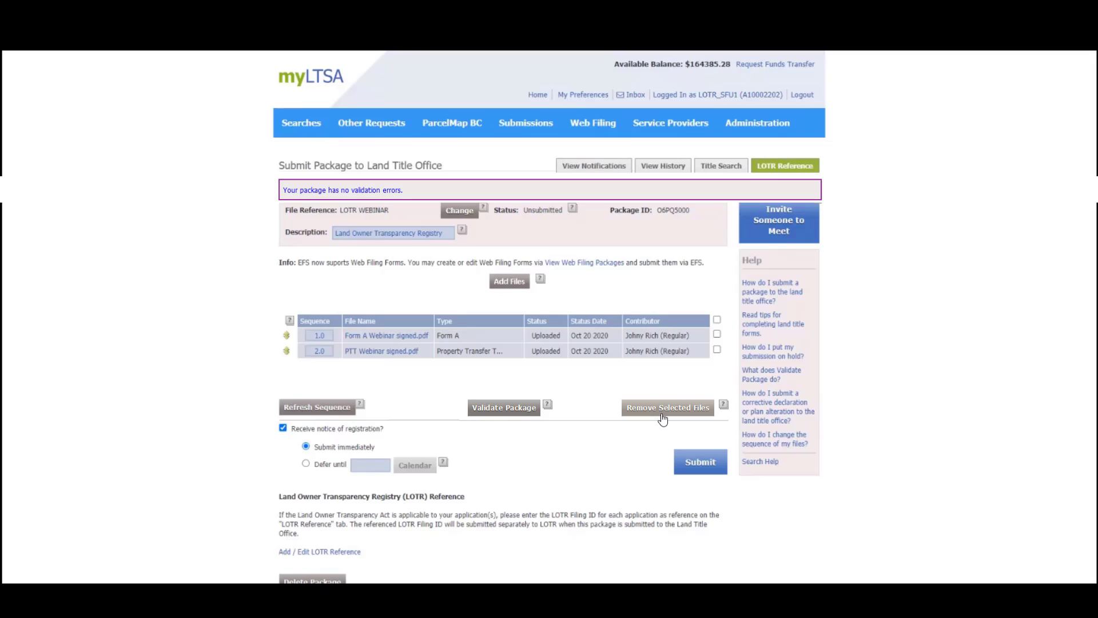
left_click(702, 454)
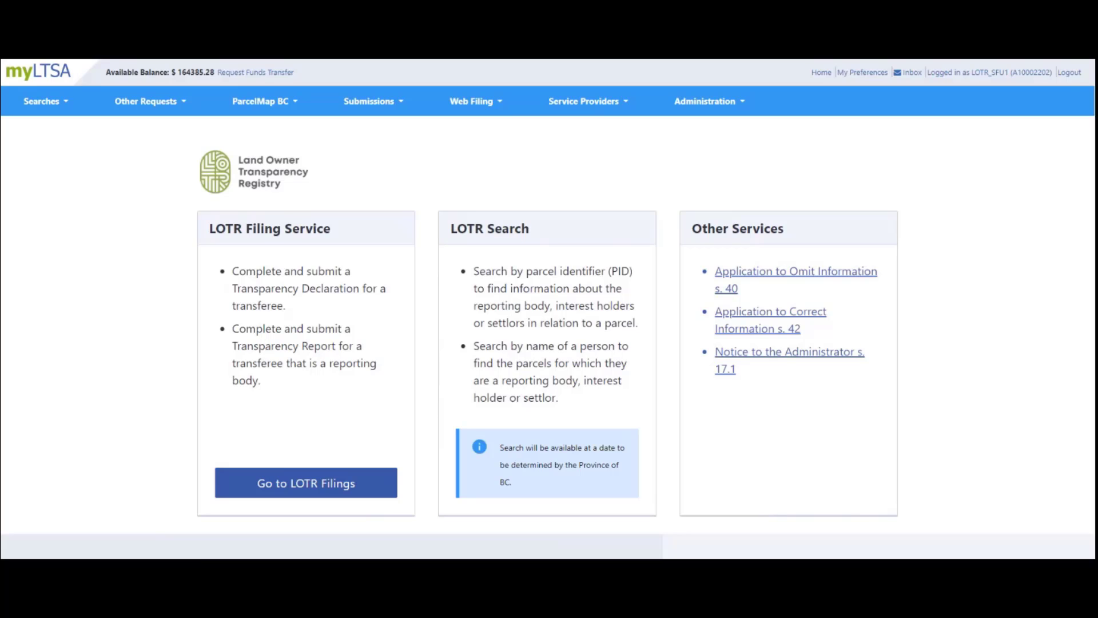
- Open LOTR Filings and show the Filed tab of View All Records
left_click(309, 490)
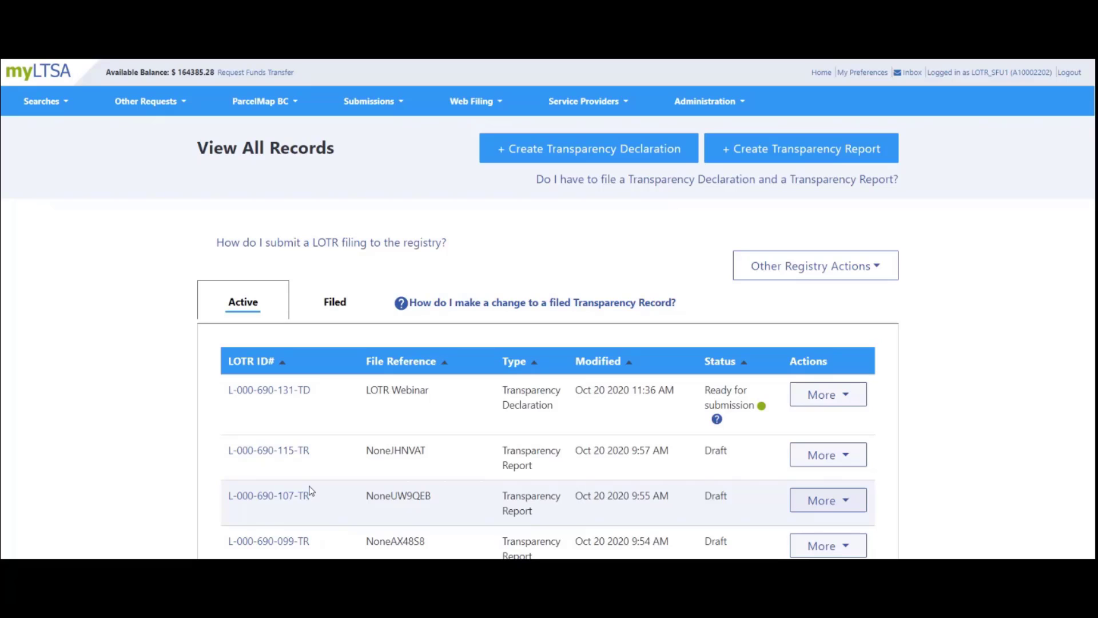
left_click(338, 306)
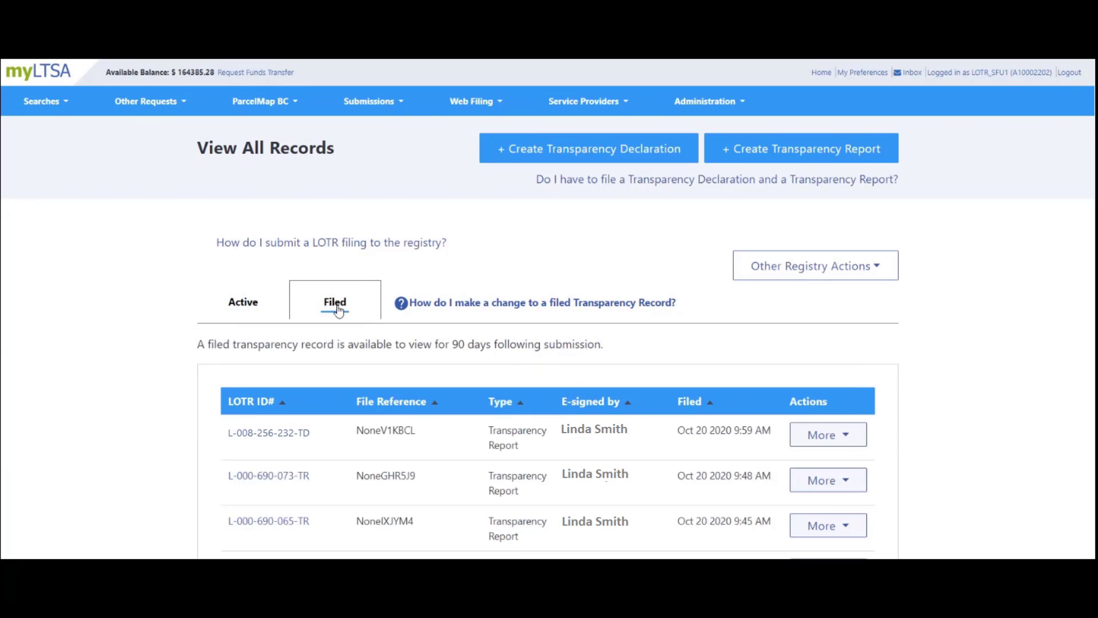